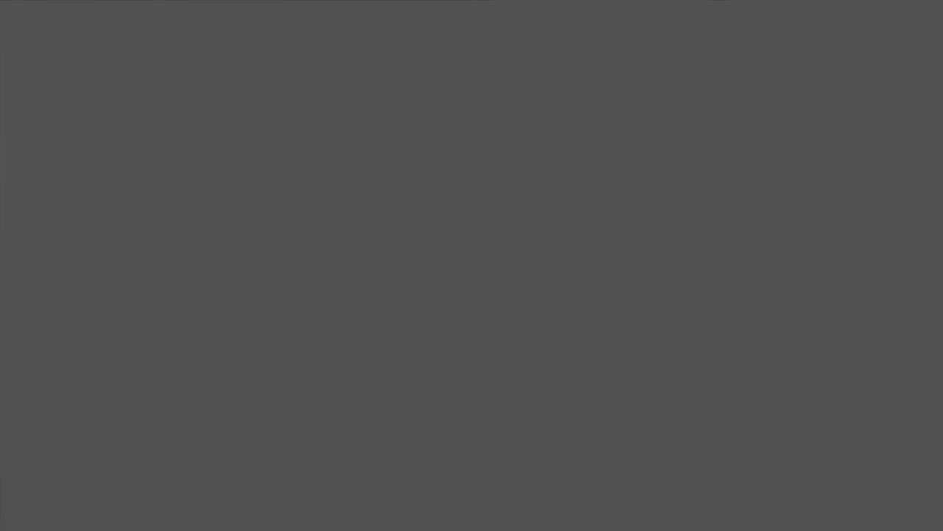
Open the portrait photo pexels-photo-2867826.jpeg from the Downloads folder
left_click(36, 31)
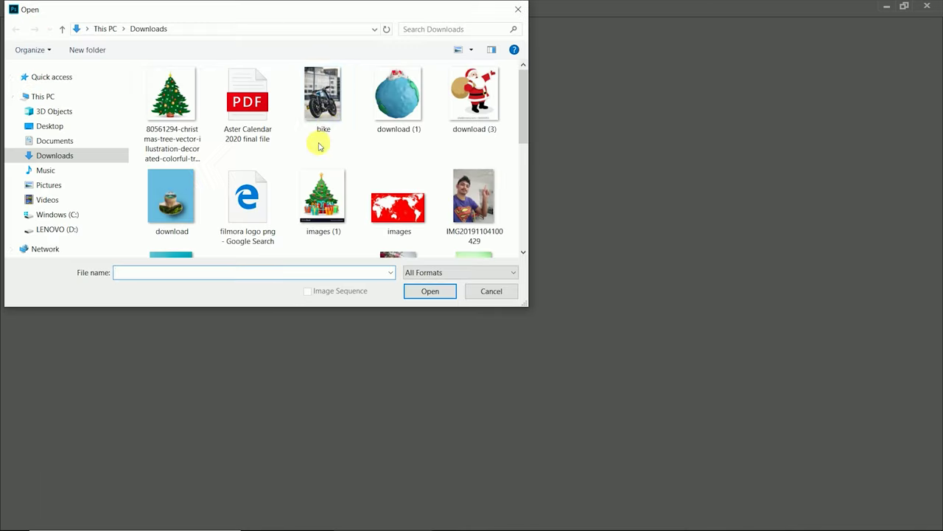
scroll(324, 144, "down", 5)
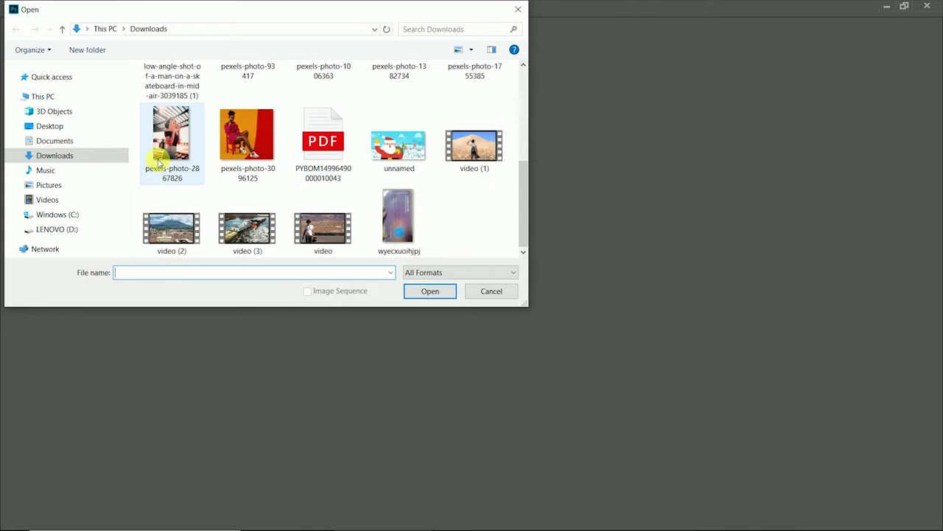
left_click(171, 136)
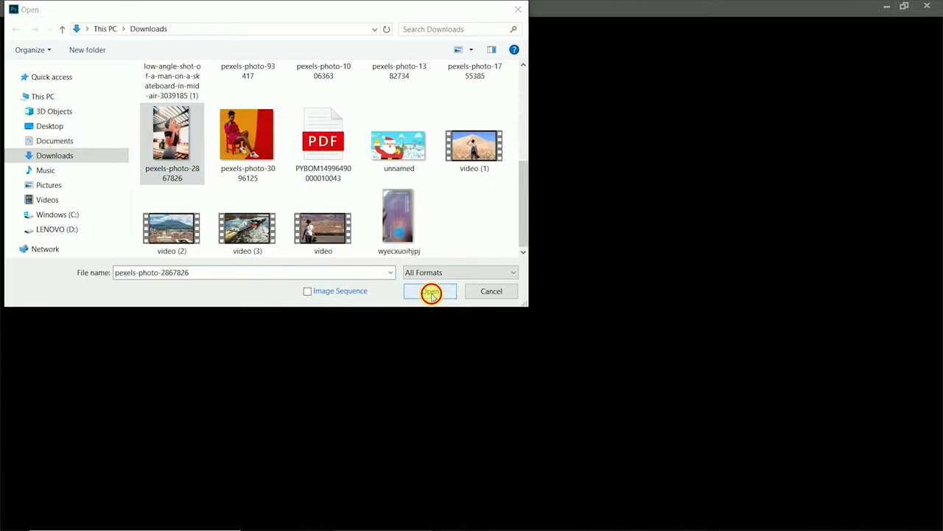
left_click(428, 291)
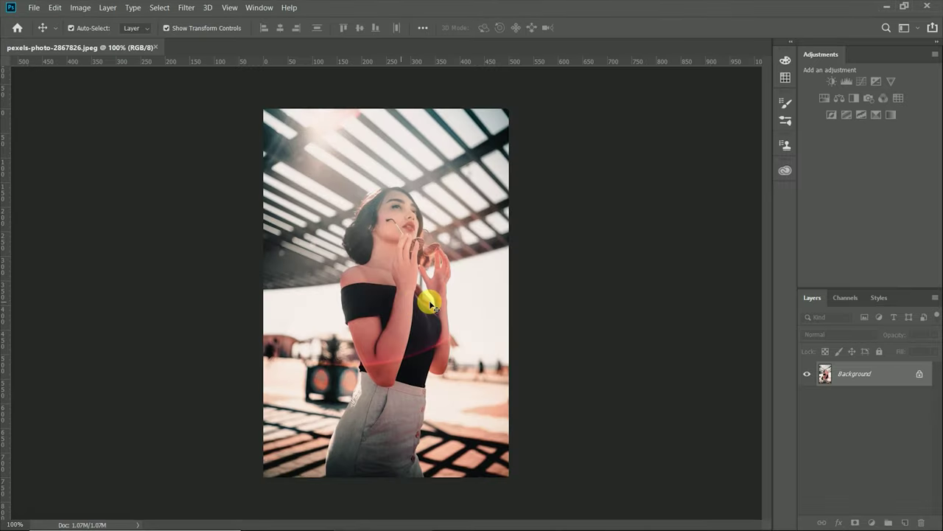
scroll(427, 302, "up", 1)
scroll(453, 252, "up", 2)
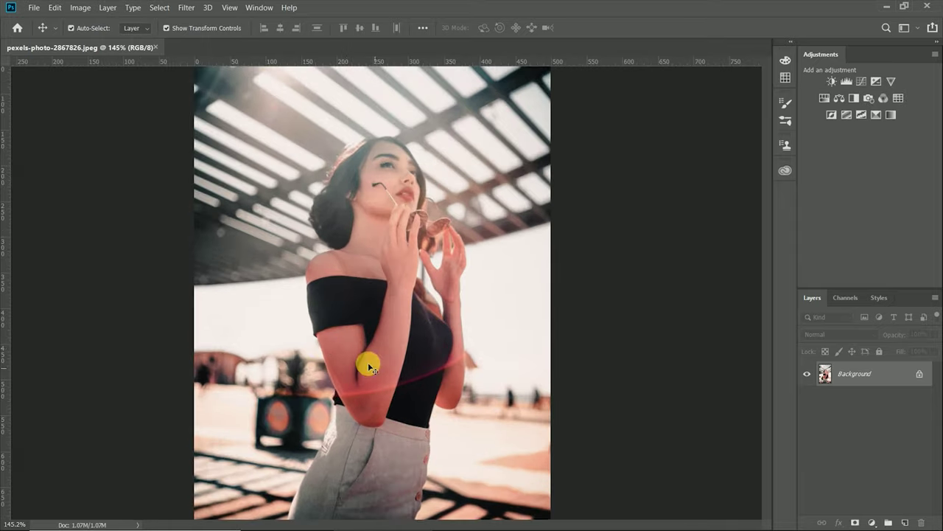
scroll(318, 348, "up", 2)
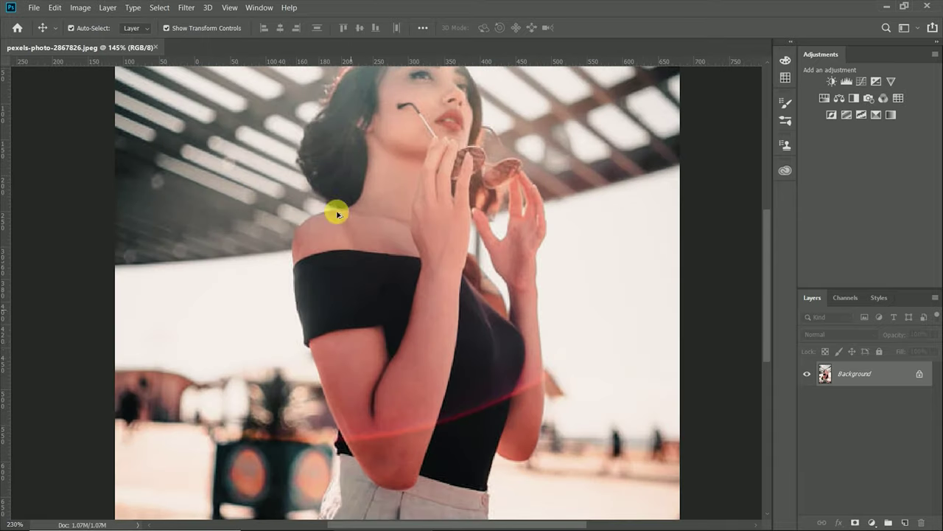
scroll(277, 401, "down", 3)
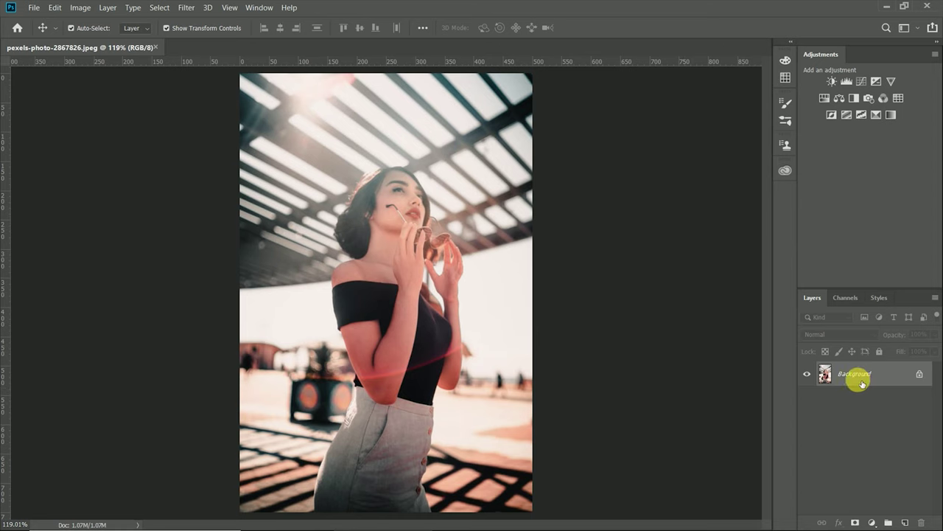
Duplicate the Background as a layer named 'work leyer' and hide the original Background
key("ctrl+j")
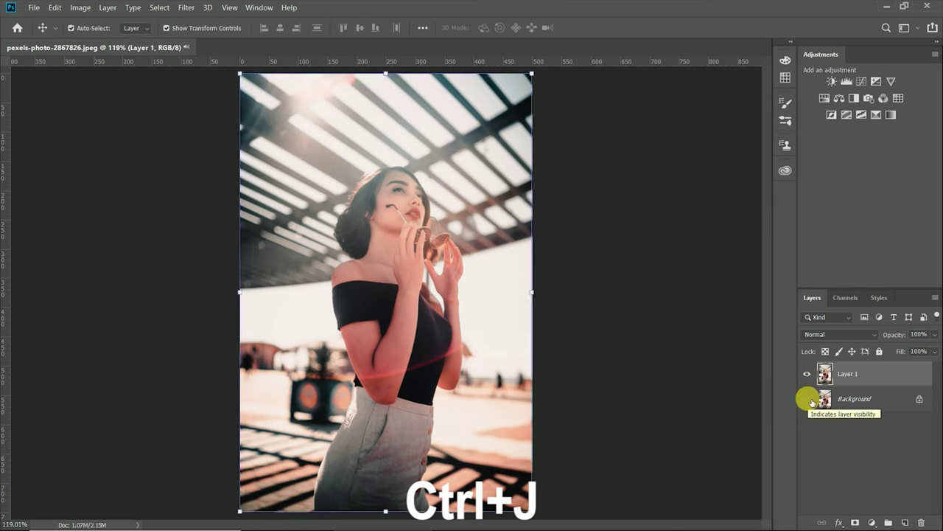
left_click(808, 399)
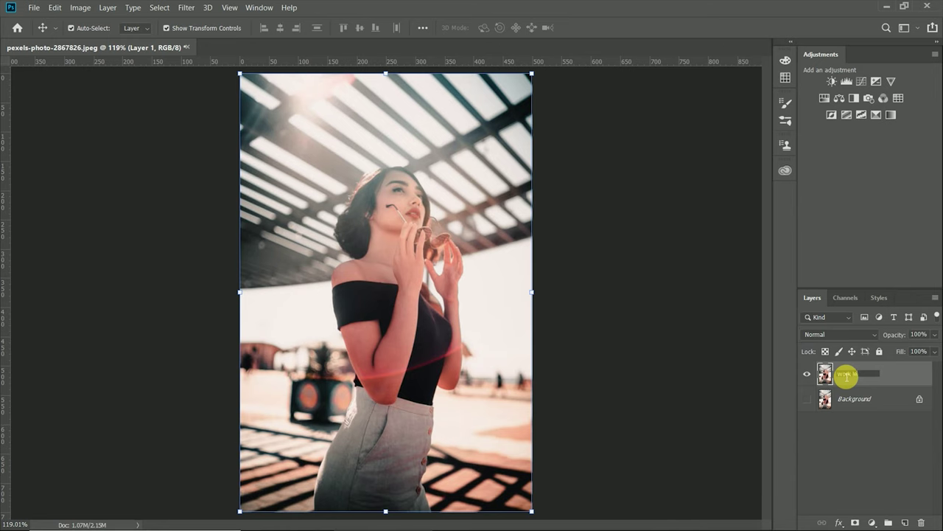
key("Return")
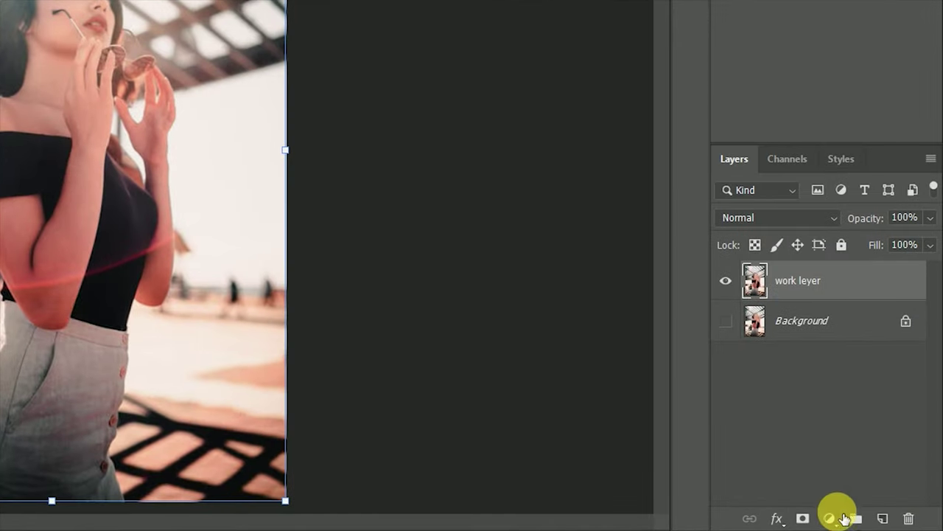
left_click(830, 518)
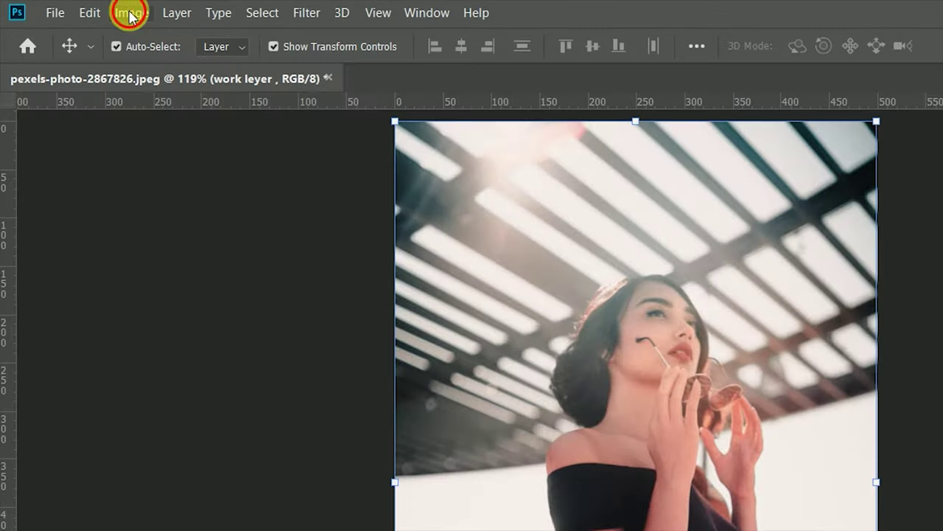
Open the Photo Filter adjustment, which starts at Warming Filter (85) and 25% density
left_click(79, 8)
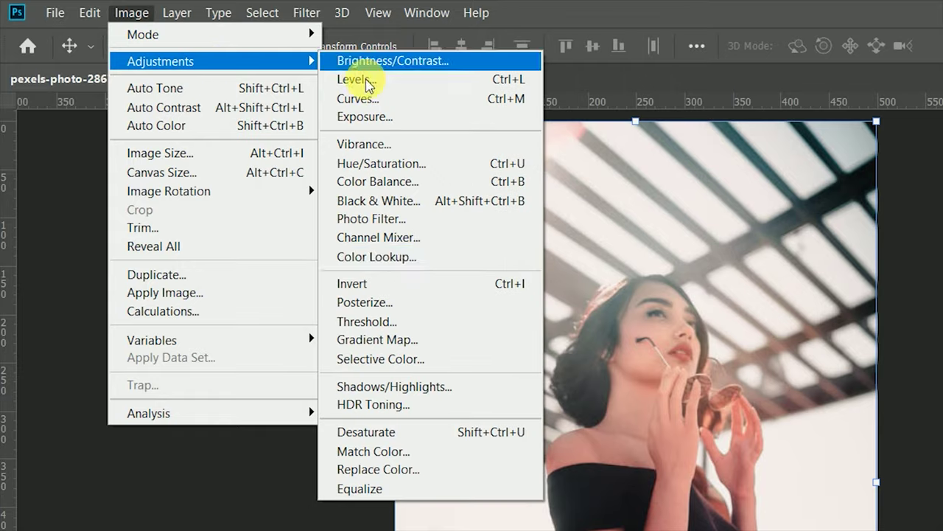
mouse_move(98, 37)
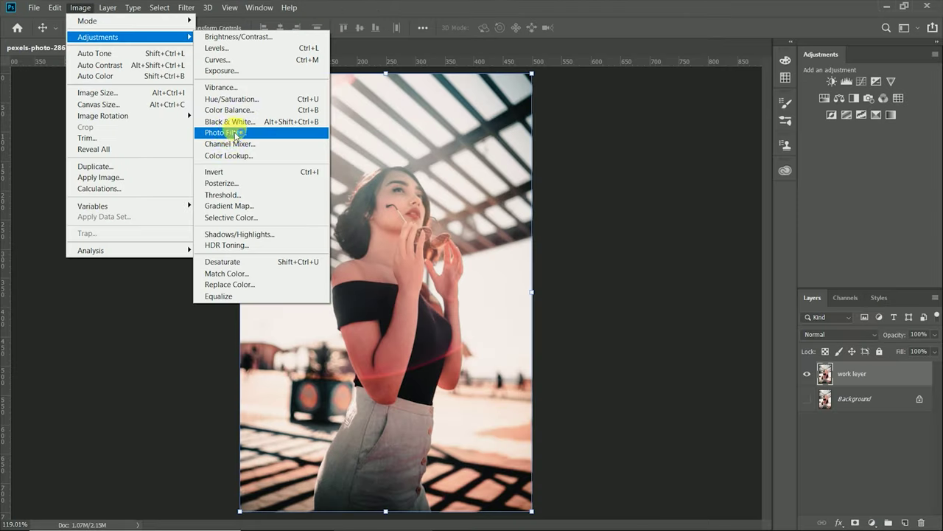
left_click(230, 135)
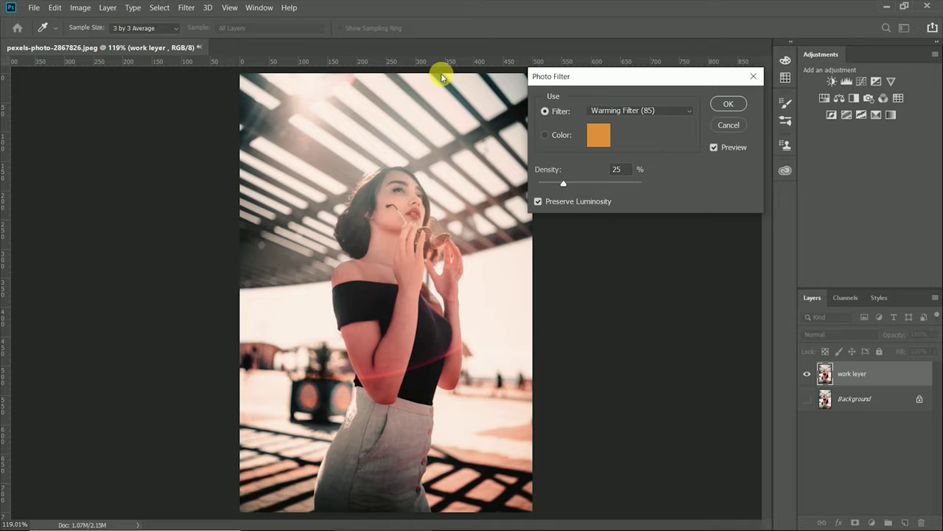
Move the Photo Filter dialog off the photo and compare Preserve Luminosity off and on
left_click_drag(634, 79, 658, 99)
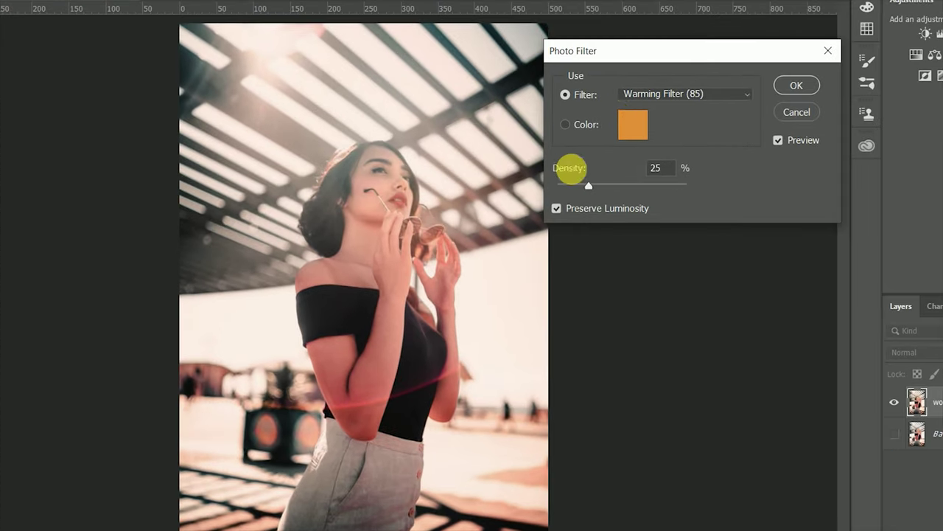
left_click(558, 210)
left_click(558, 209)
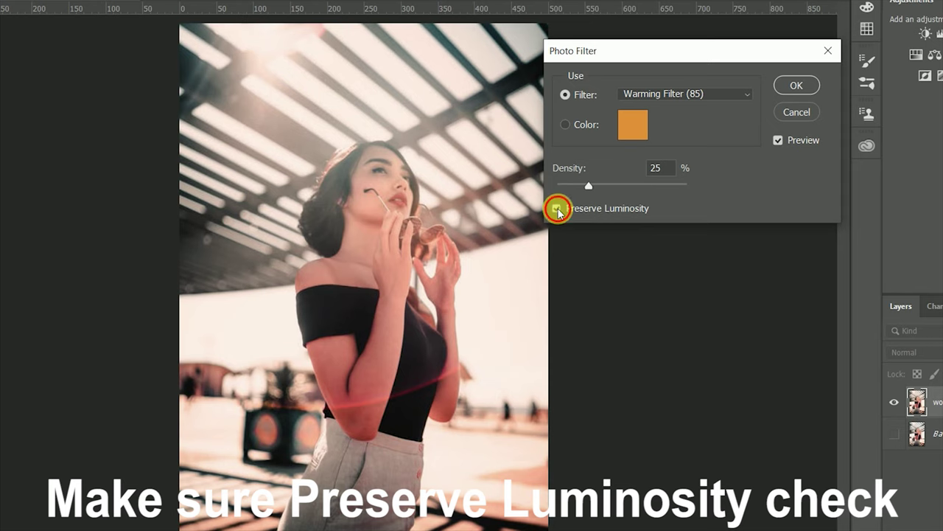
left_click(557, 209)
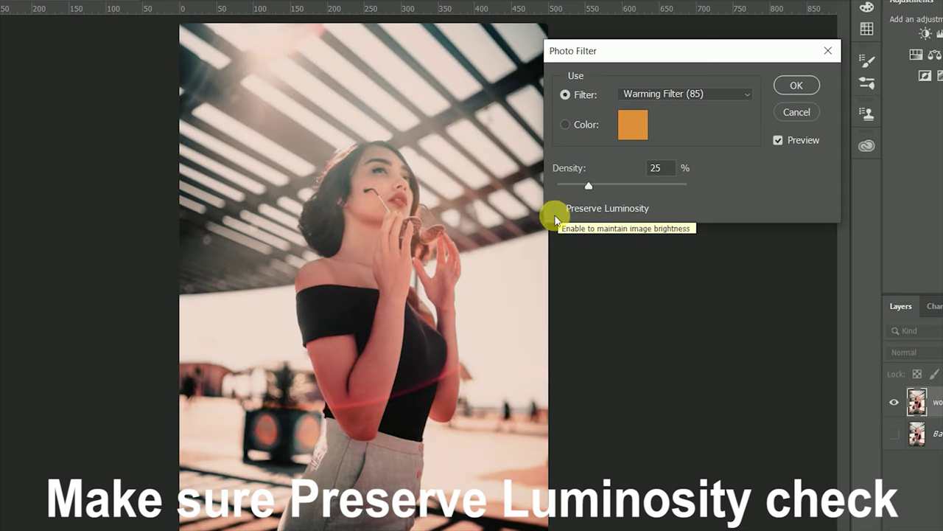
left_click(557, 209)
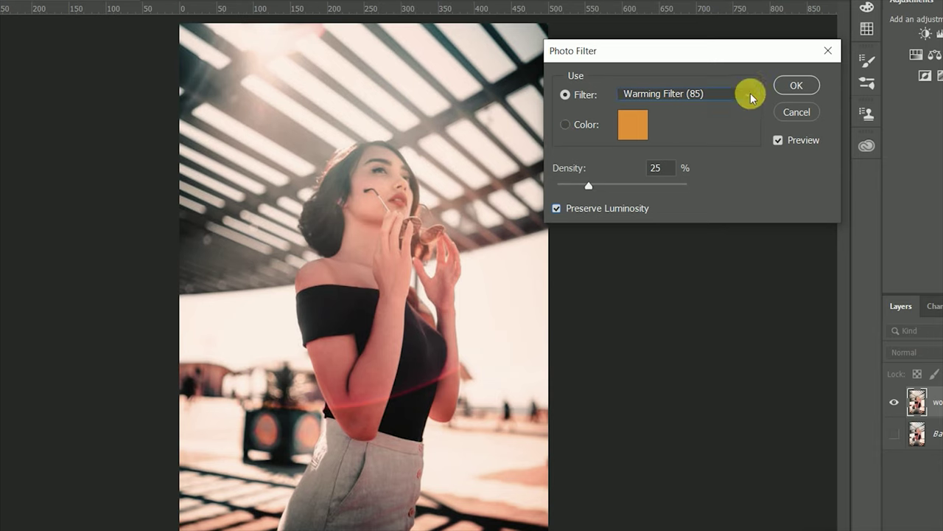
Apply the Cyan preset filter, then switch to the custom Color option
left_click(751, 98)
left_click(613, 247)
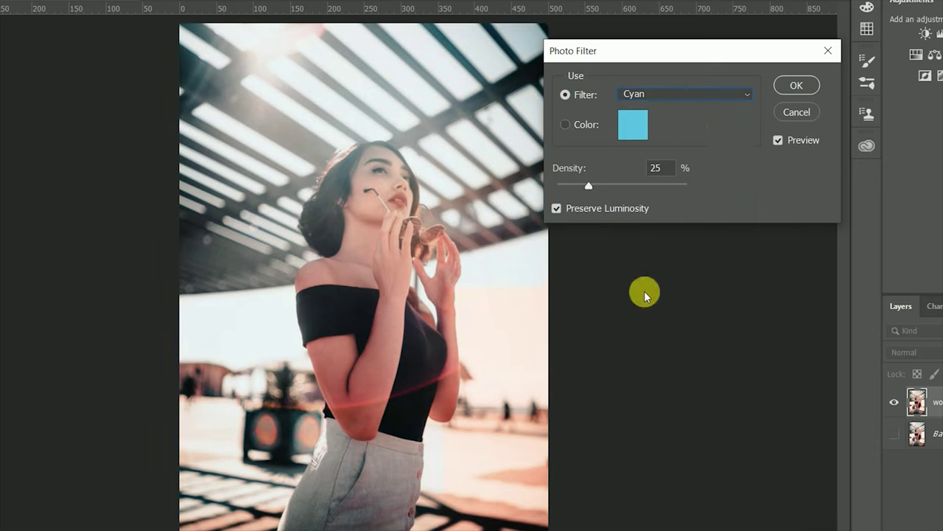
left_click(752, 98)
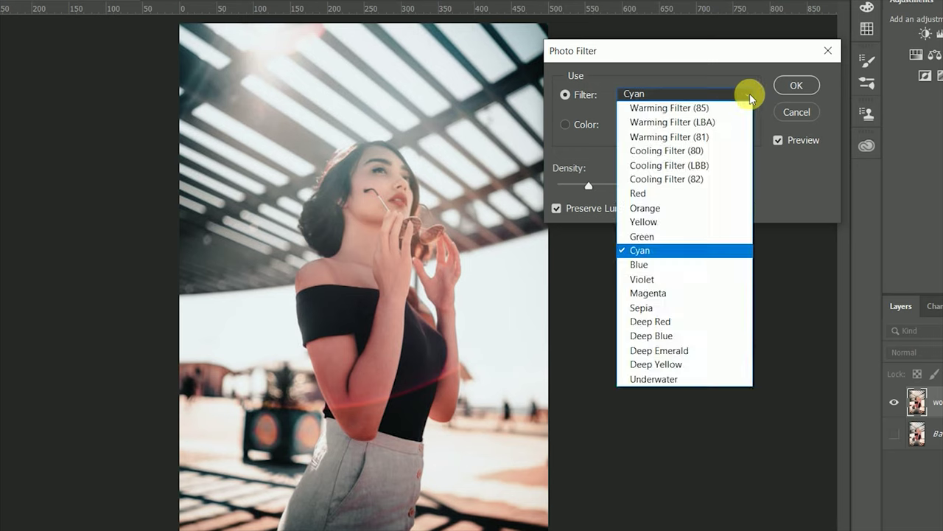
left_click(750, 98)
left_click(583, 126)
left_click(637, 127)
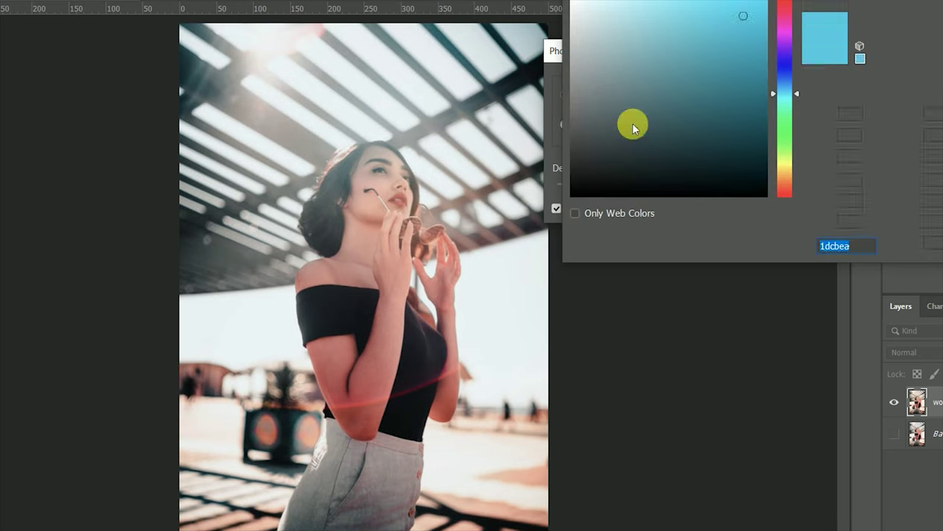
Set the custom filter colour to red d82e29 sampled from the photo
left_click(634, 124)
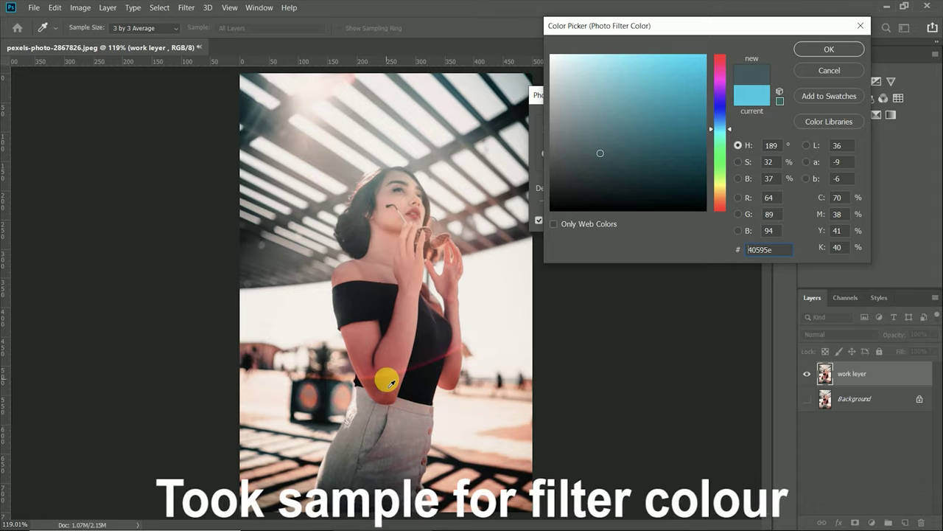
scroll(389, 381, "up", 5)
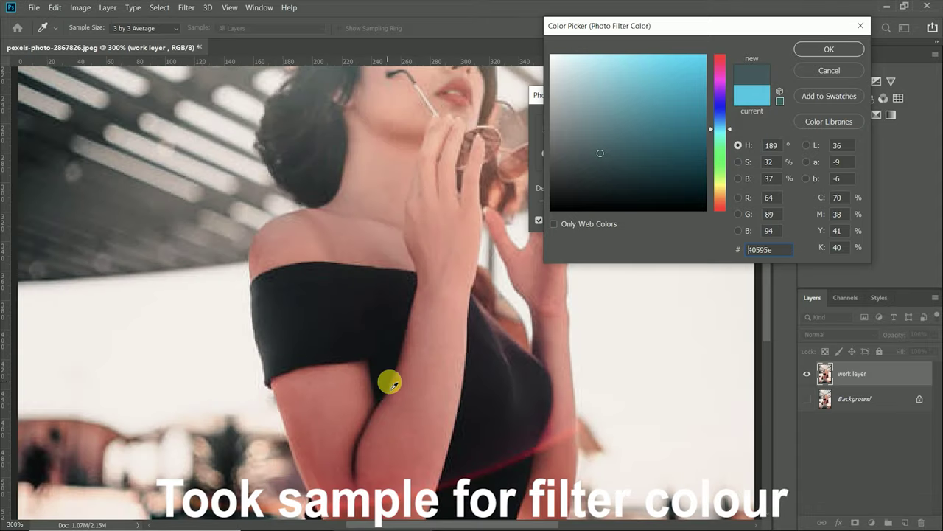
scroll(764, 305, "down", 3)
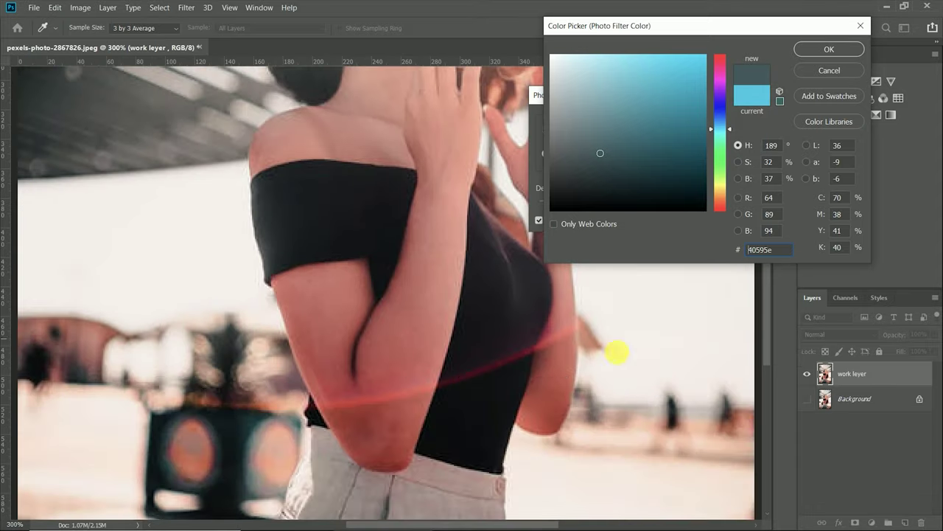
left_click(364, 406)
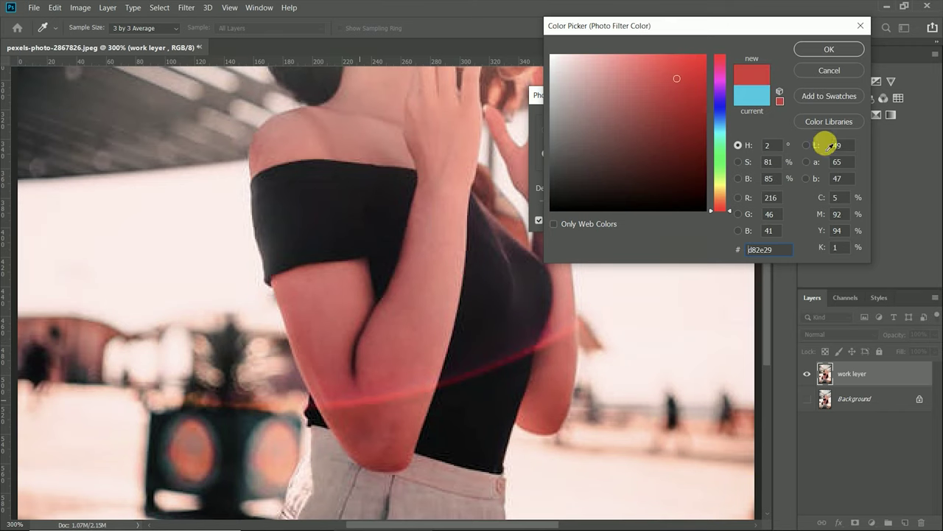
left_click(833, 50)
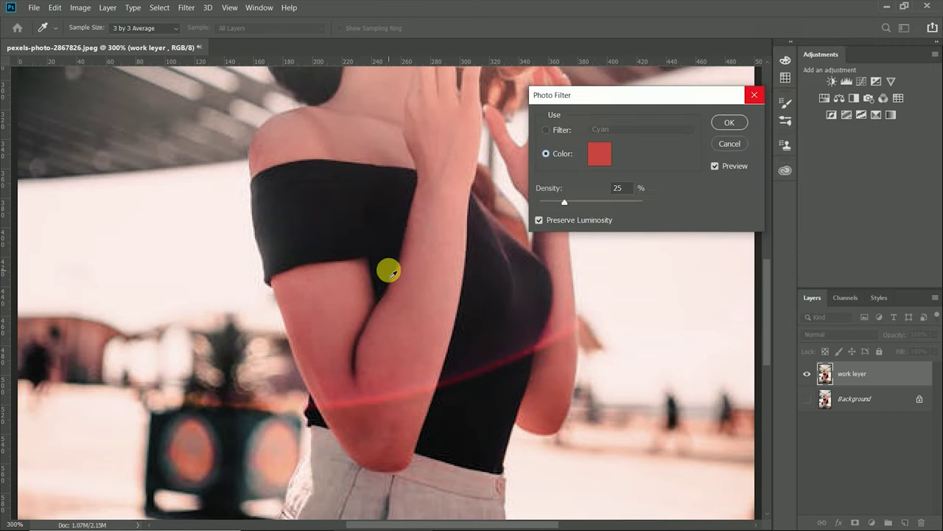
Zoom out to see the whole portrait with the red filter at 80% density
scroll(383, 274, "down", 1)
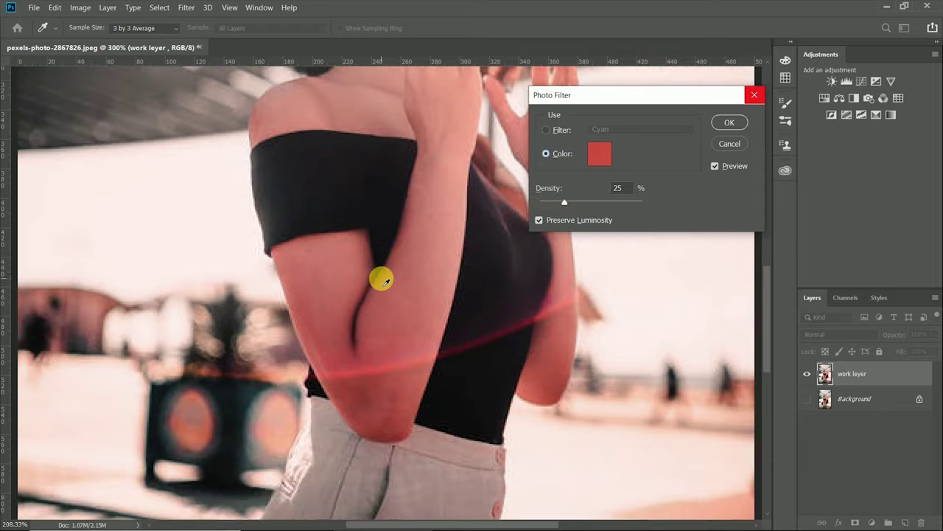
scroll(383, 274, "down", 2)
scroll(381, 280, "down", 2)
scroll(383, 280, "down", 1)
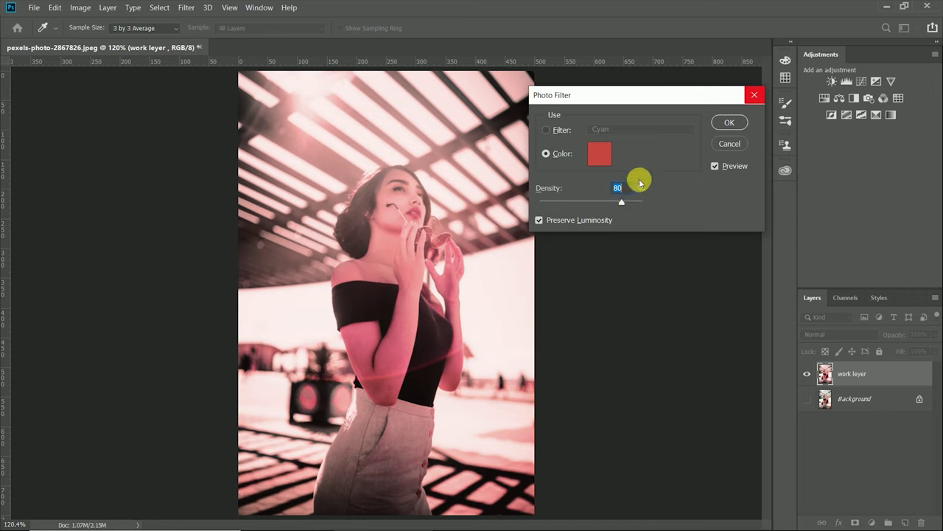
Cycle the preset filter through Warming Filter (85), Blue, Deep Red and Deep Yellow
left_click(546, 130)
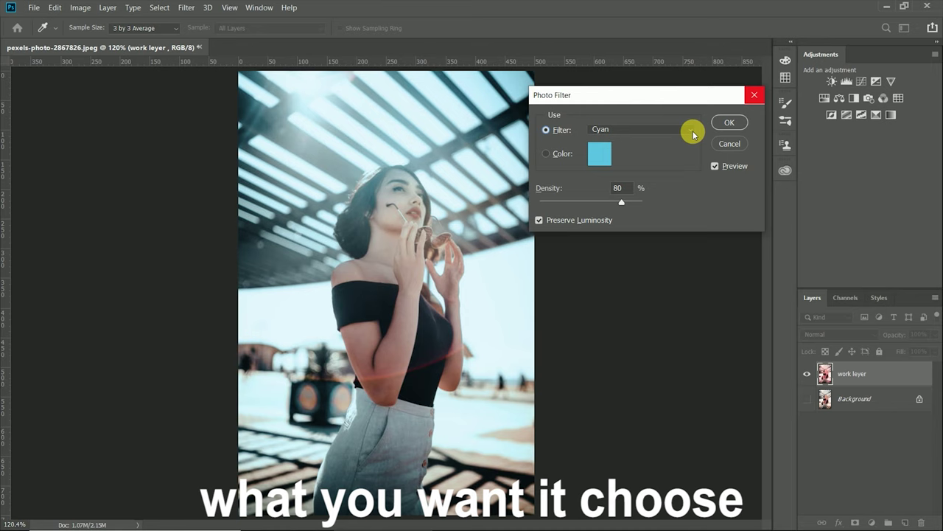
left_click(693, 130)
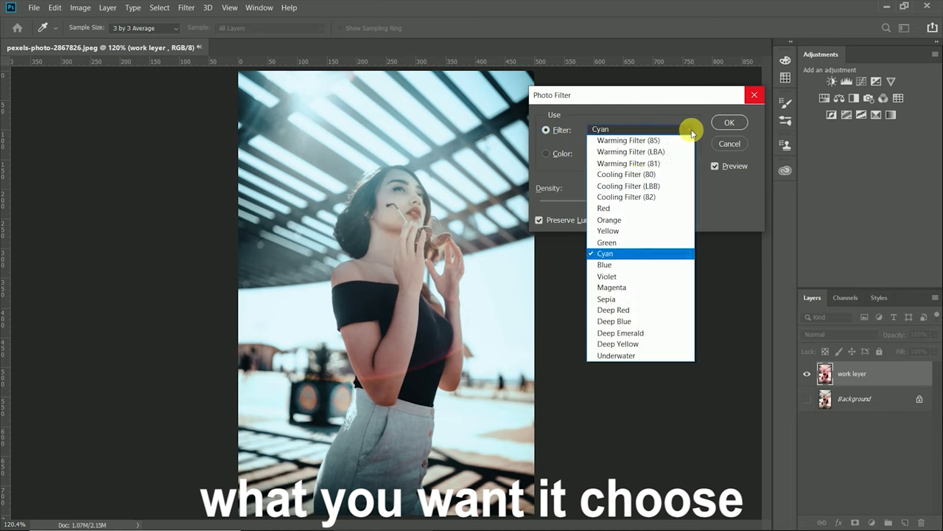
left_click(623, 140)
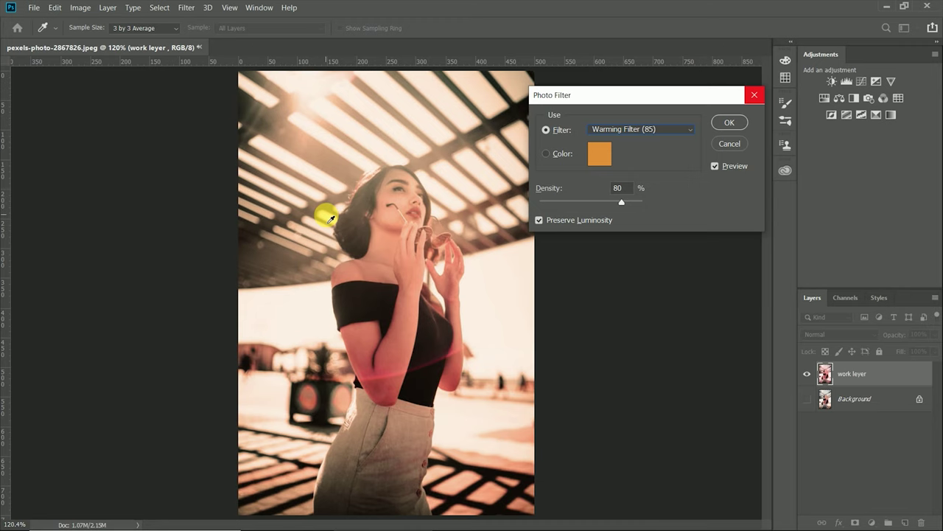
left_click(691, 129)
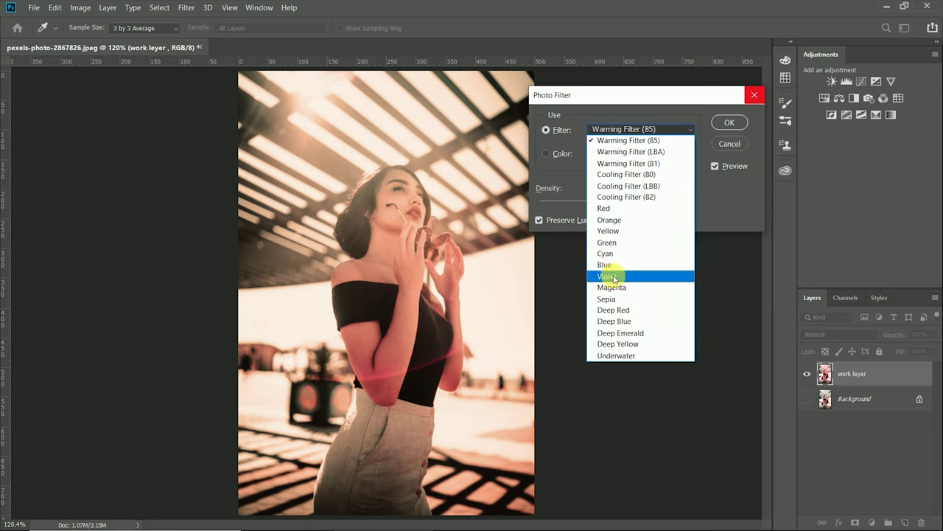
left_click(611, 265)
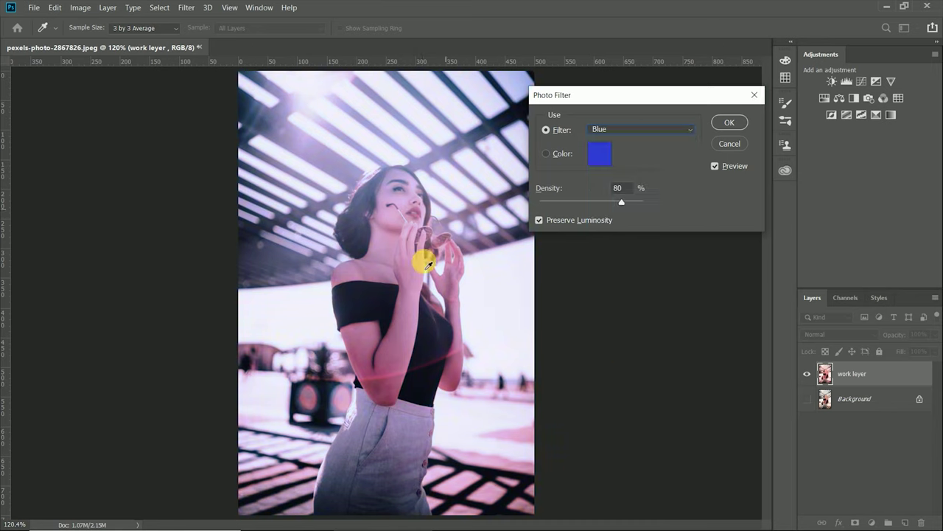
left_click(685, 129)
left_click(615, 310)
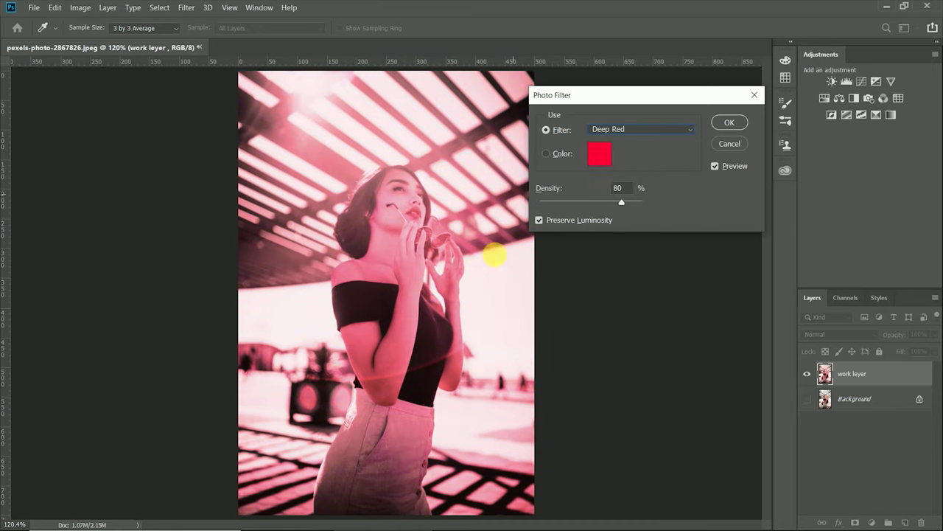
left_click(689, 130)
left_click(614, 344)
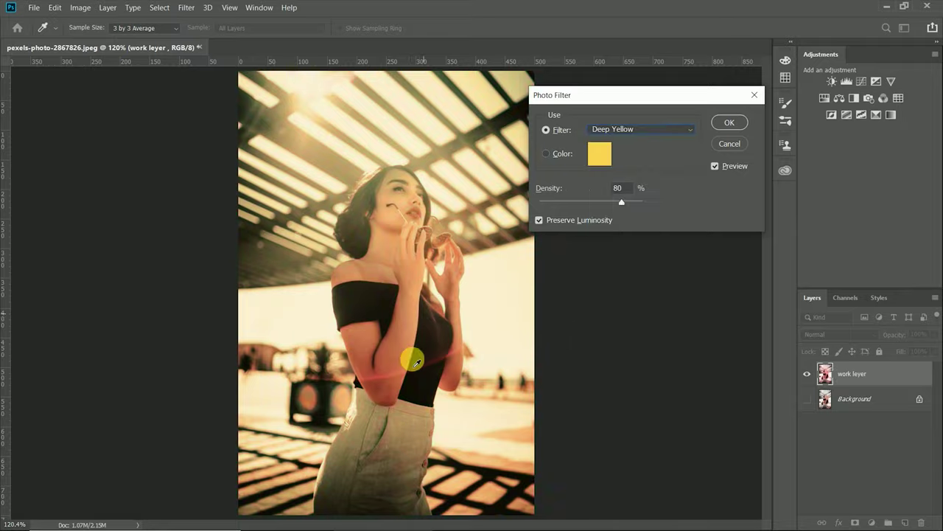
left_click(546, 153)
Set the custom filter colour to a muted rose, b66756, sampled in the Color Picker
left_click(667, 96)
type("625d46")
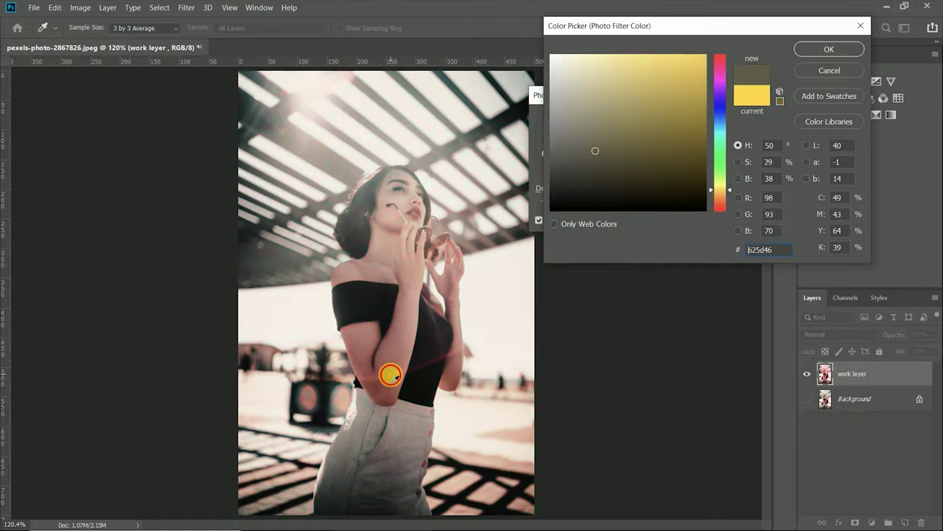
left_click(389, 376)
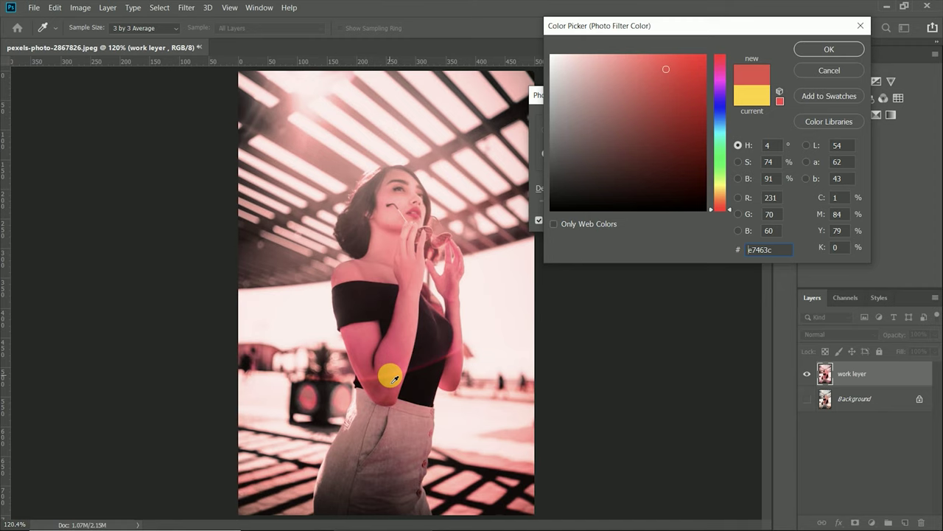
left_click(374, 258)
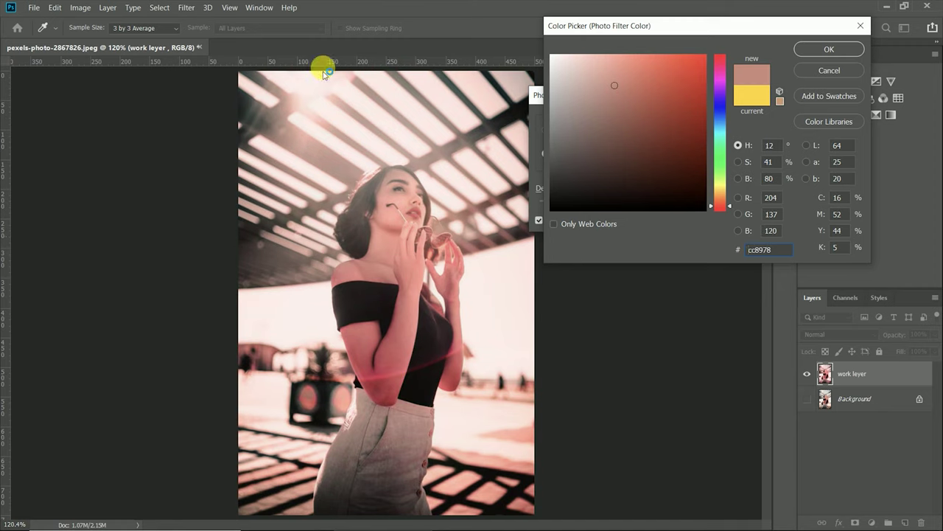
left_click(310, 398)
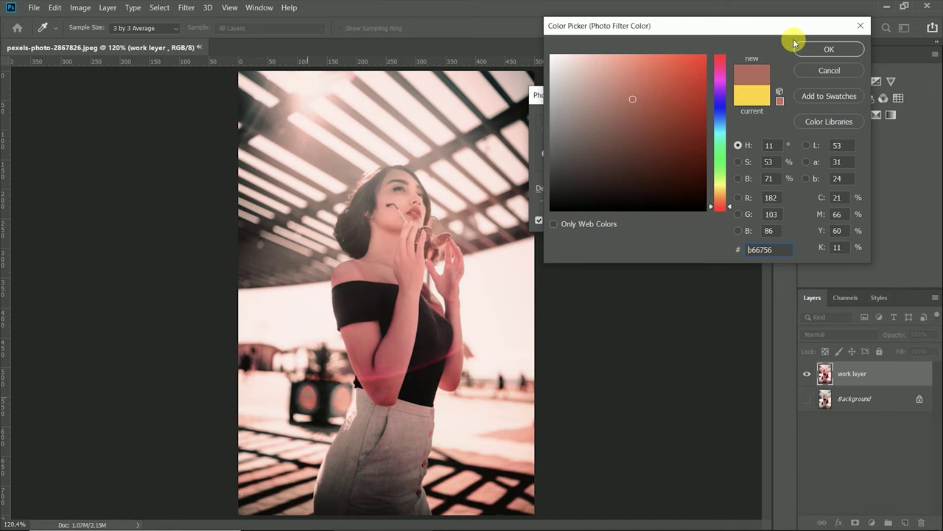
left_click(829, 48)
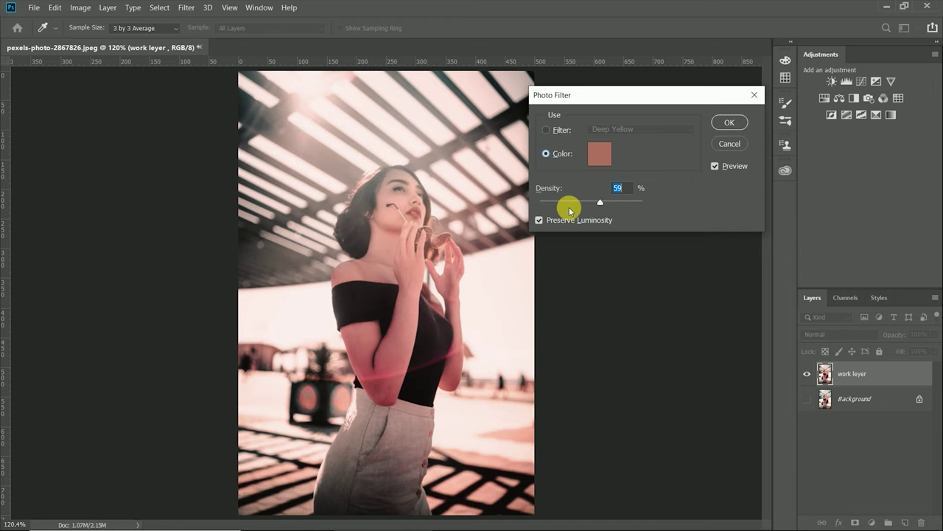
Raise density to 92% and apply the Deep Emerald preset filter after trying Violet
left_click_drag(600, 206, 633, 212)
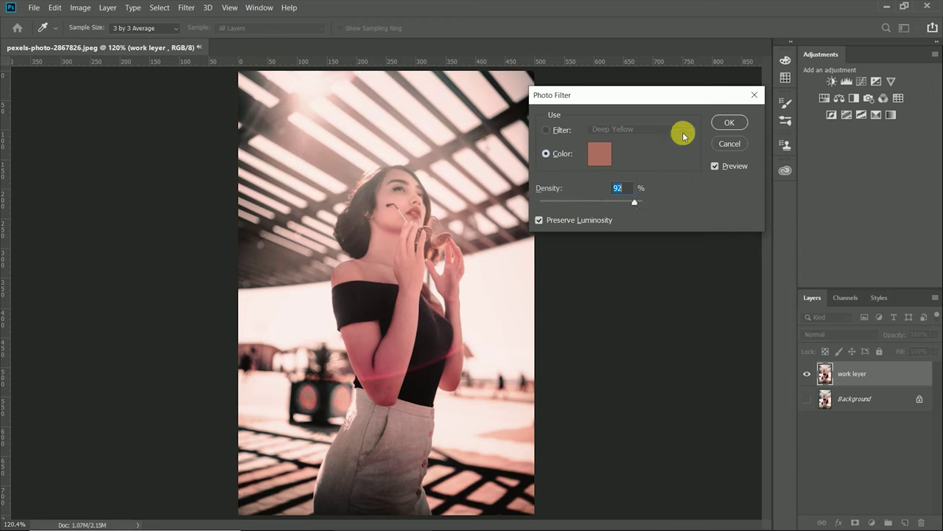
left_click(546, 130)
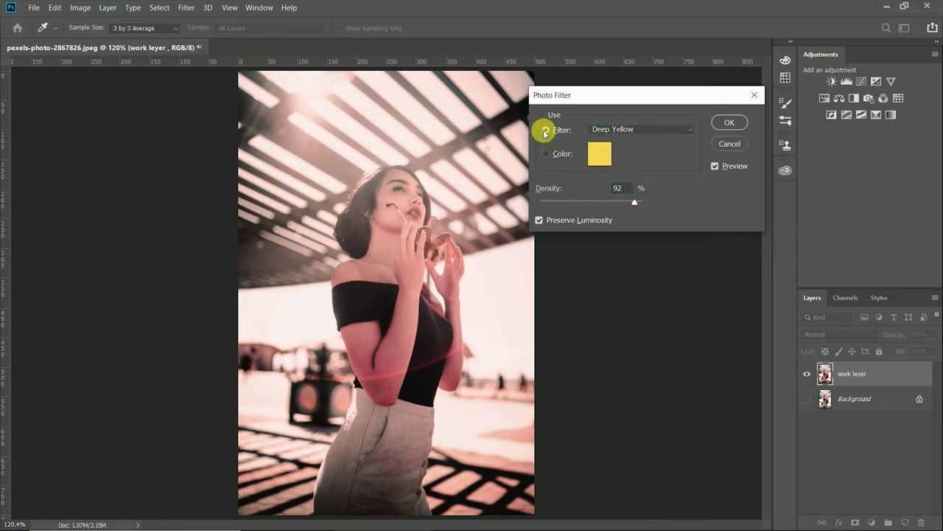
left_click(682, 131)
left_click(612, 273)
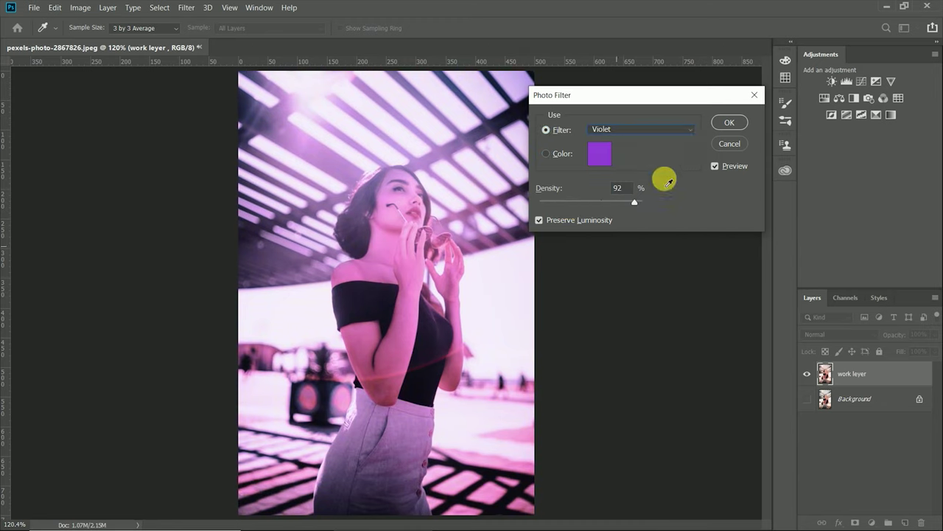
left_click(685, 128)
left_click(619, 332)
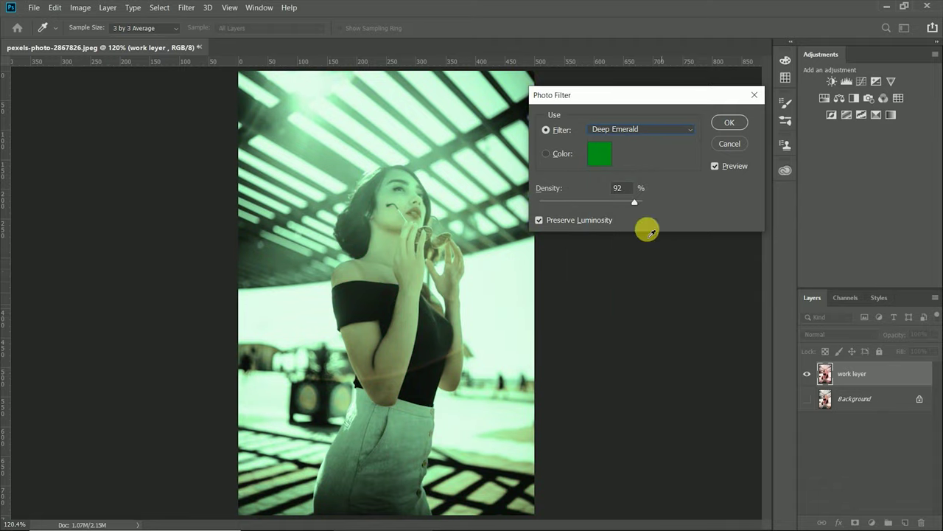
left_click(727, 127)
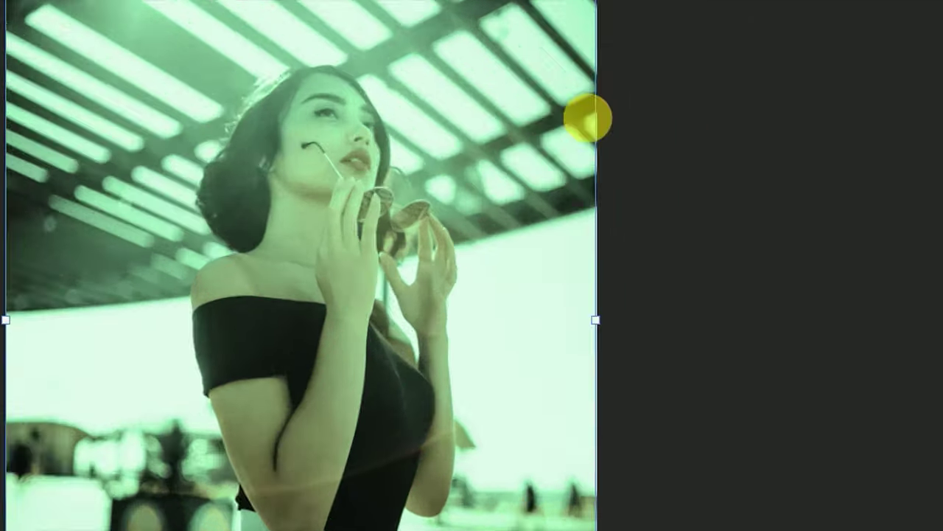